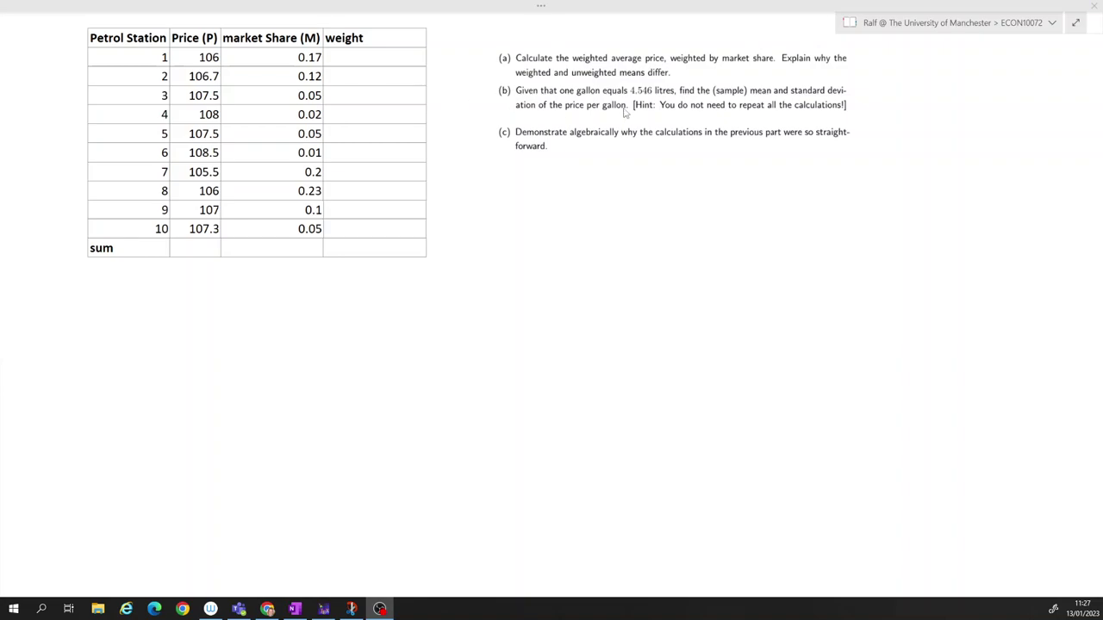
# Move the question (c) image further down and enlarge the image holding questions (a) and (b)
pyautogui.click(695, 91)
pyautogui.click(778, 128)
pyautogui.moveTo(778, 129); pyautogui.dragTo(775, 159)
pyautogui.click(820, 113)
pyautogui.moveTo(858, 125); pyautogui.dragTo(967, 142)
# Enlarge the question (c) image to match the text size of questions (a) and (b)
pyautogui.click(828, 164)
pyautogui.moveTo(859, 185)
pyautogui.mouseDown()
pyautogui.moveTo(909, 207)
pyautogui.moveTo(878, 198)
pyautogui.mouseUp()
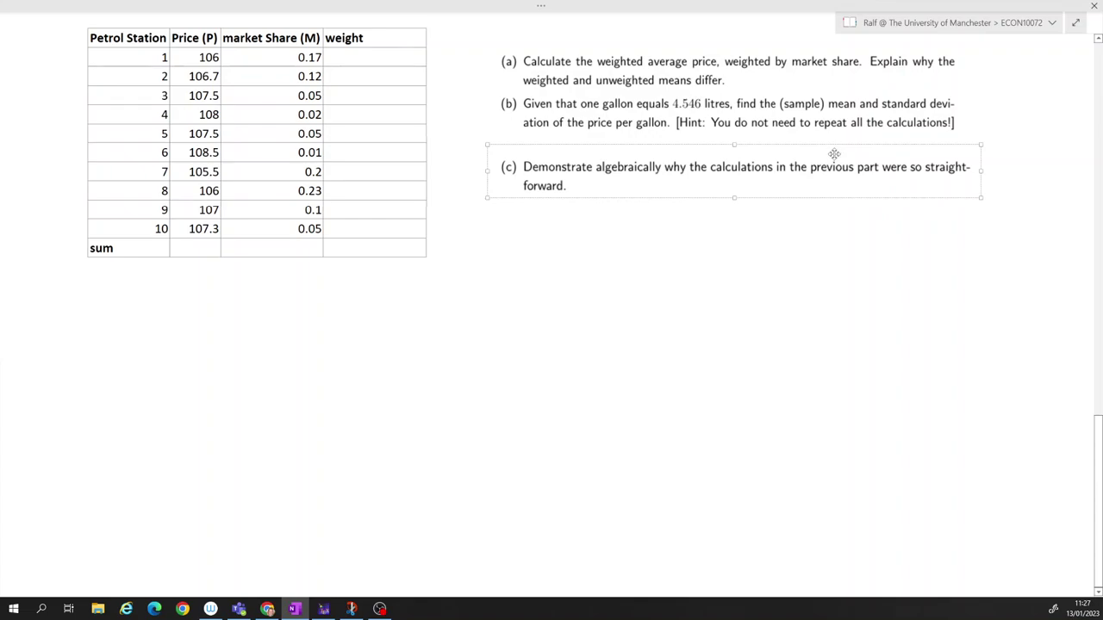
pyautogui.moveTo(979, 199); pyautogui.dragTo(977, 197)
pyautogui.click(1024, 126)
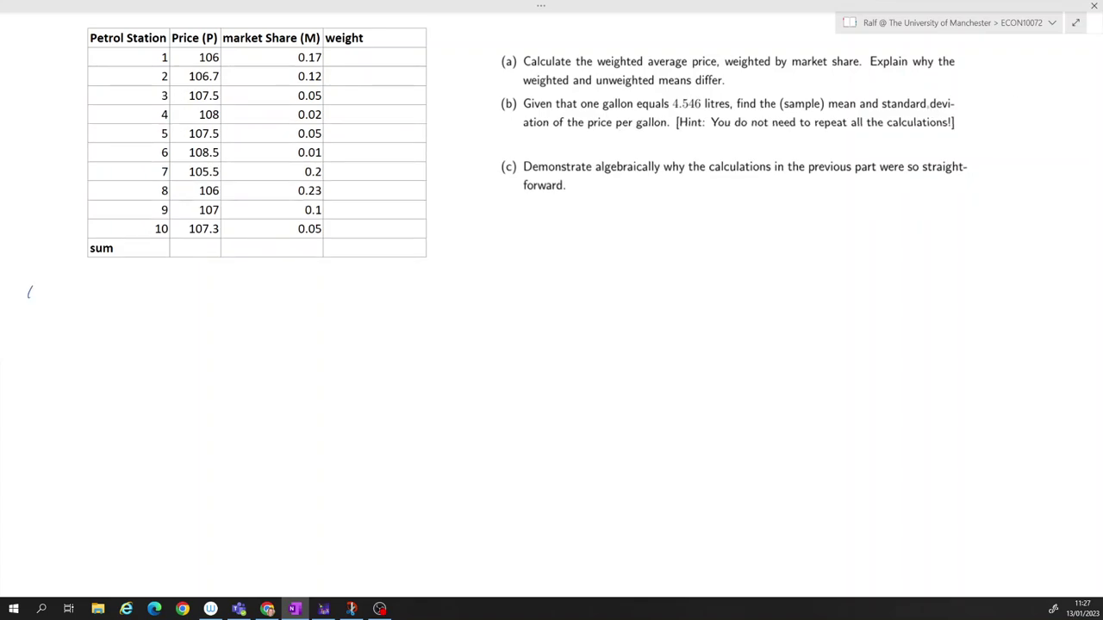
# Handwrite the part (a) formulas below the table: p̄ = 1/10 Σ pi and p̄weighted = Σ pi·wi
pyautogui.moveTo(40, 283)
pyautogui.mouseDown()
pyautogui.moveTo(41, 303)
pyautogui.moveTo(72, 306)
pyautogui.mouseUp()
pyautogui.moveTo(153, 287)
pyautogui.mouseDown()
pyautogui.moveTo(141, 287)
pyautogui.moveTo(168, 297)
pyautogui.mouseUp()
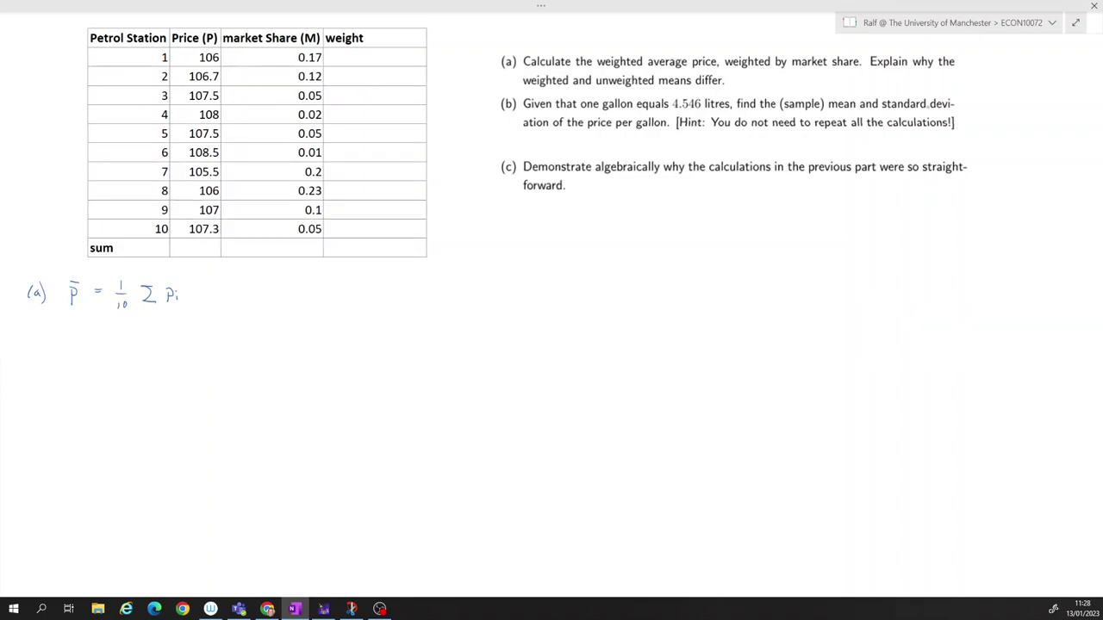
pyautogui.moveTo(70, 331); pyautogui.dragTo(75, 337)
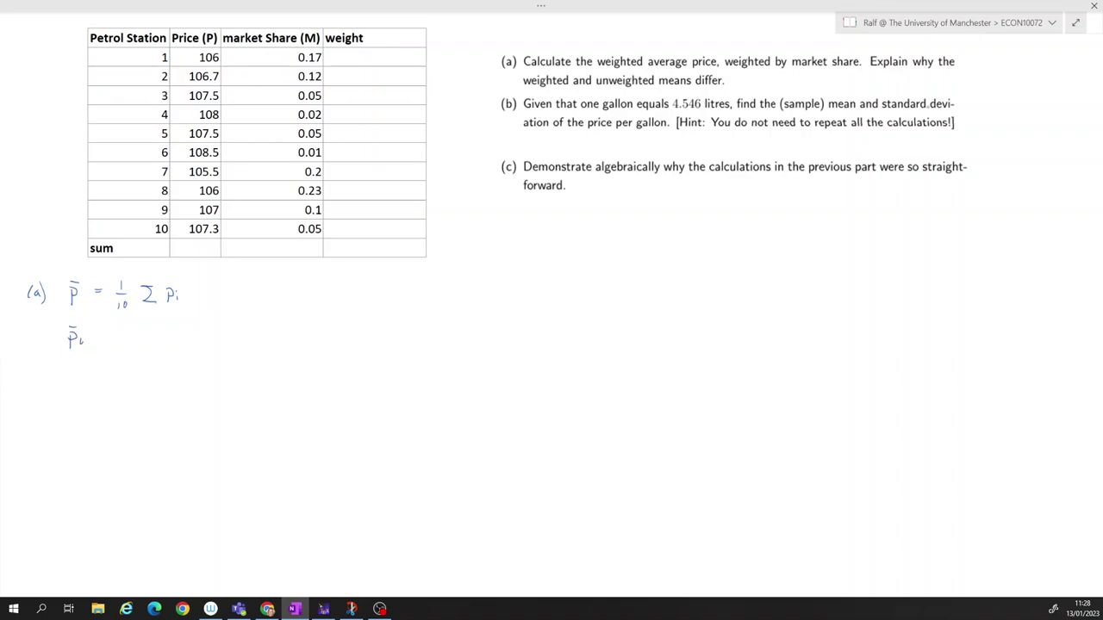
pyautogui.moveTo(101, 340)
pyautogui.mouseDown()
pyautogui.moveTo(97, 358)
pyautogui.moveTo(130, 334)
pyautogui.moveTo(240, 347)
pyautogui.mouseUp()
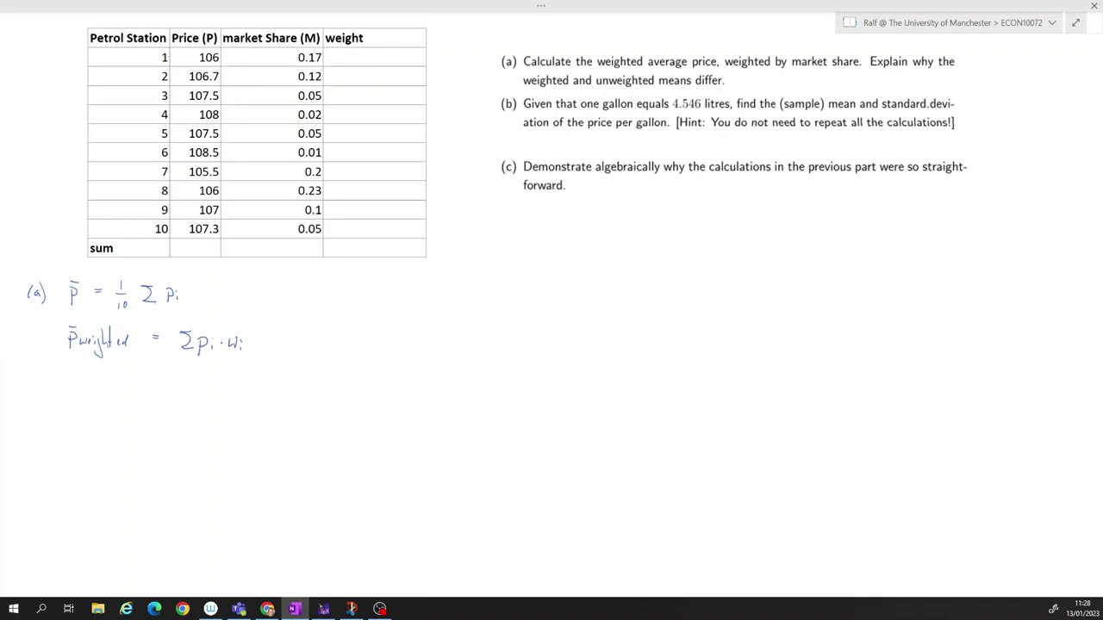
# Label the weight column (wi), mark the market share column with an arrow, and write 1.00 as the sum of both columns
pyautogui.moveTo(381, 32); pyautogui.dragTo(400, 47)
pyautogui.click(398, 35)
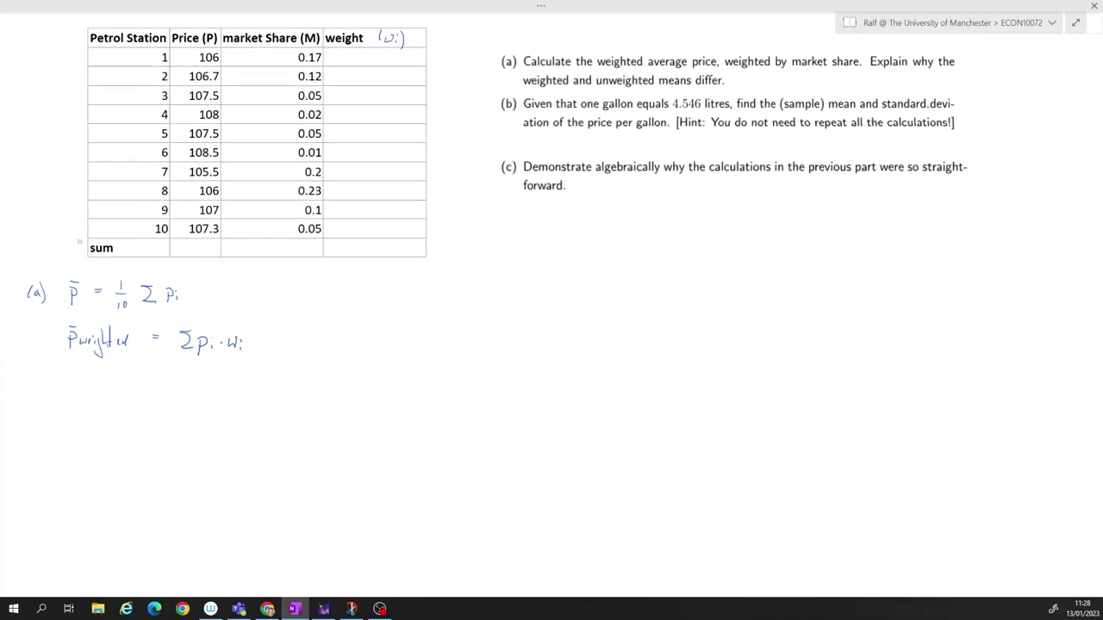
pyautogui.click(360, 253)
pyautogui.moveTo(356, 244)
pyautogui.mouseDown()
pyautogui.moveTo(355, 254)
pyautogui.moveTo(378, 245)
pyautogui.mouseUp()
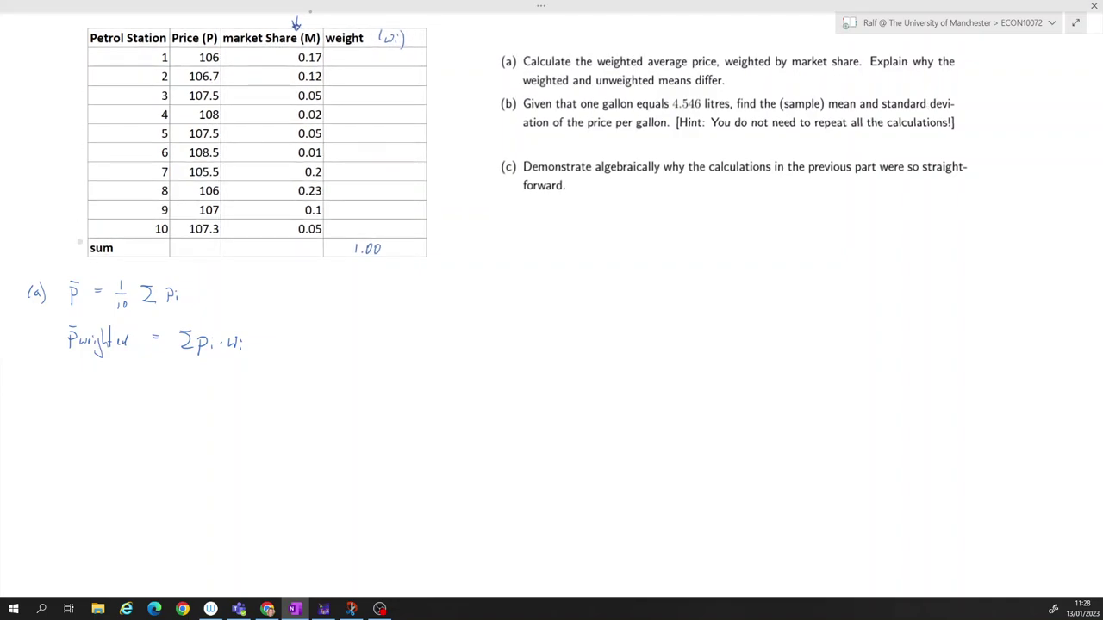
pyautogui.moveTo(297, 243)
pyautogui.mouseDown()
pyautogui.moveTo(295, 254)
pyautogui.moveTo(315, 245)
pyautogui.mouseUp()
pyautogui.click(300, 254)
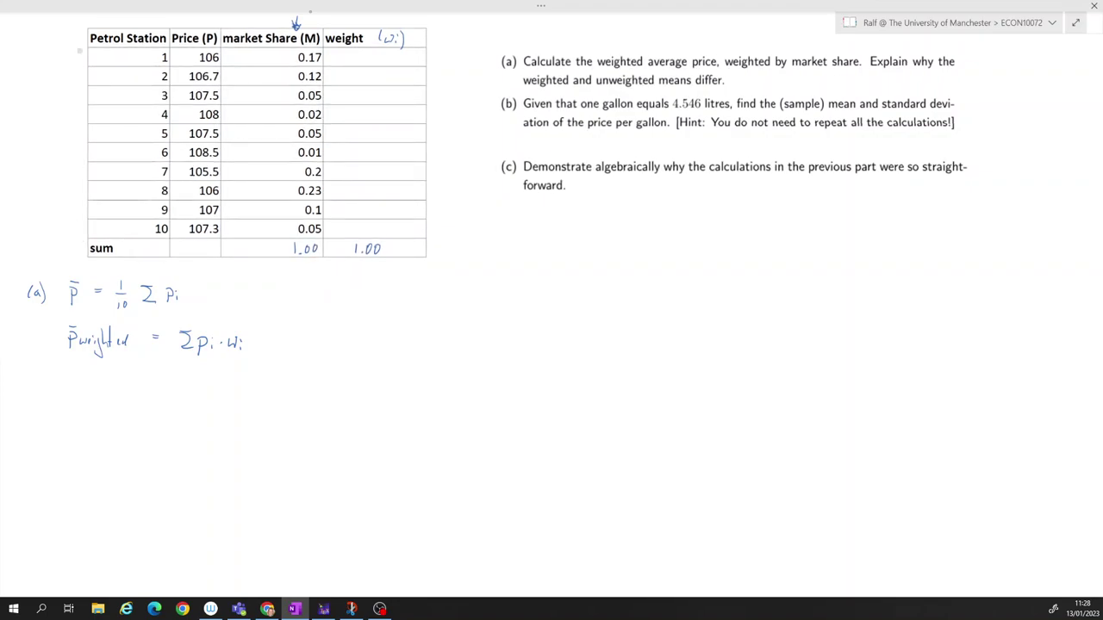
# Mark station 1's market share and the market share sum, and write station 1's weight as = 0.17/1.0
pyautogui.moveTo(295, 51); pyautogui.dragTo(294, 63)
pyautogui.moveTo(292, 243); pyautogui.dragTo(295, 263)
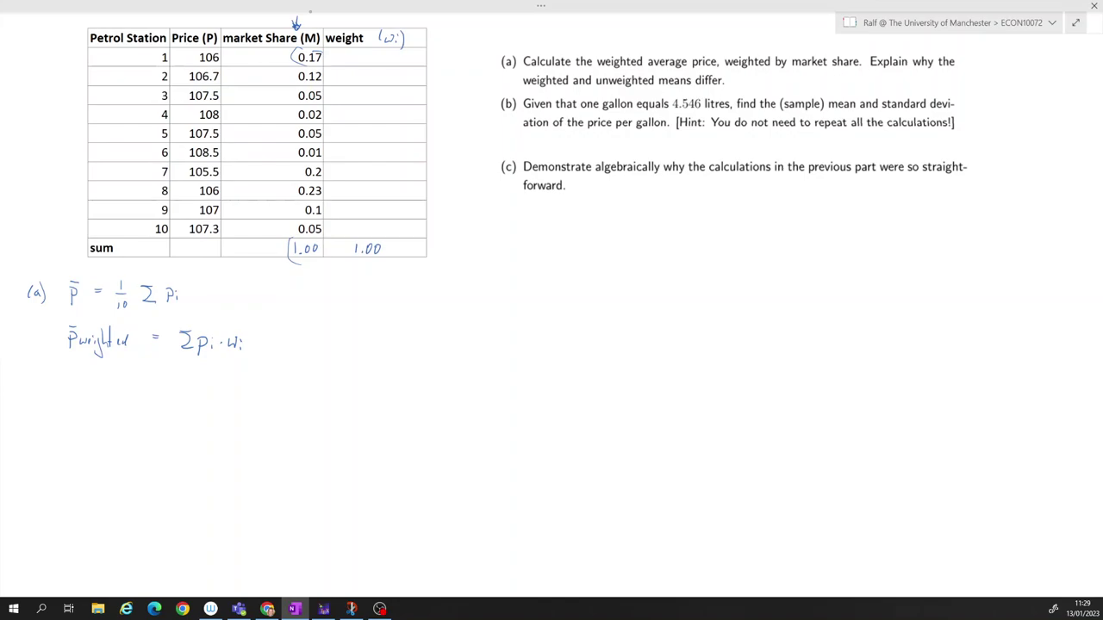
pyautogui.moveTo(362, 53); pyautogui.dragTo(381, 62)
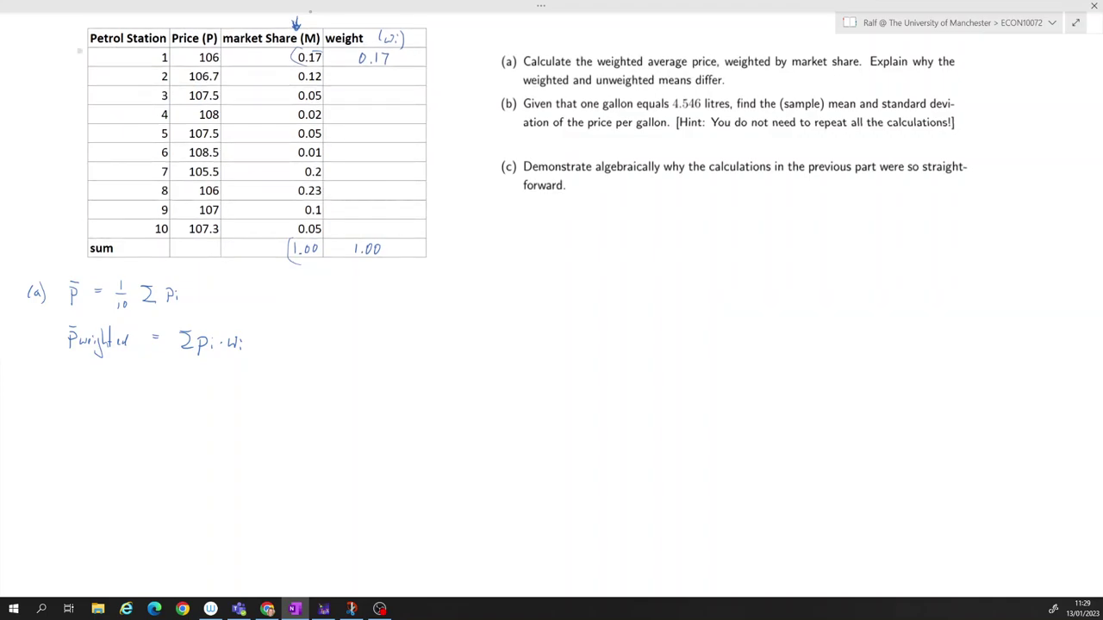
pyautogui.moveTo(339, 54)
pyautogui.mouseDown()
pyautogui.moveTo(396, 63)
pyautogui.moveTo(417, 54)
pyautogui.mouseUp()
pyautogui.click(411, 62)
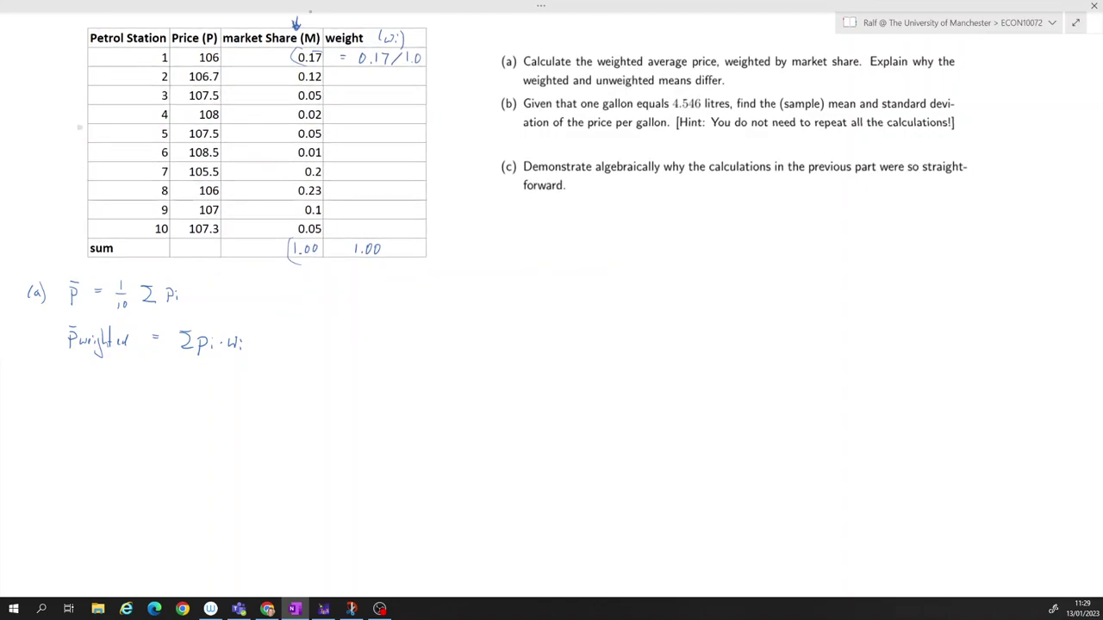
# Fill in the weights for stations 2 to 10: 0.12, 0.05, 0.02, 0.05, 0.01, 0.2, 0.23, 0.1 and 0.05
pyautogui.moveTo(366, 73)
pyautogui.mouseDown()
pyautogui.moveTo(391, 81)
pyautogui.moveTo(366, 94)
pyautogui.moveTo(389, 104)
pyautogui.moveTo(397, 92)
pyautogui.moveTo(363, 122)
pyautogui.moveTo(364, 113)
pyautogui.moveTo(393, 123)
pyautogui.moveTo(366, 130)
pyautogui.moveTo(393, 138)
pyautogui.mouseUp()
pyautogui.click(372, 81)
pyautogui.click(374, 102)
pyautogui.click(374, 122)
pyautogui.click(372, 137)
pyautogui.moveTo(390, 129)
pyautogui.mouseDown()
pyautogui.moveTo(365, 160)
pyautogui.moveTo(382, 149)
pyautogui.mouseUp()
pyautogui.click(373, 158)
pyautogui.moveTo(391, 149)
pyautogui.mouseDown()
pyautogui.moveTo(368, 169)
pyautogui.moveTo(388, 179)
pyautogui.moveTo(363, 190)
pyautogui.moveTo(382, 197)
pyautogui.mouseUp()
pyautogui.click(375, 177)
pyautogui.click(370, 198)
pyautogui.moveTo(384, 188)
pyautogui.mouseDown()
pyautogui.moveTo(367, 207)
pyautogui.moveTo(380, 214)
pyautogui.moveTo(362, 226)
pyautogui.moveTo(390, 225)
pyautogui.mouseUp()
pyautogui.click(371, 215)
pyautogui.click(370, 232)
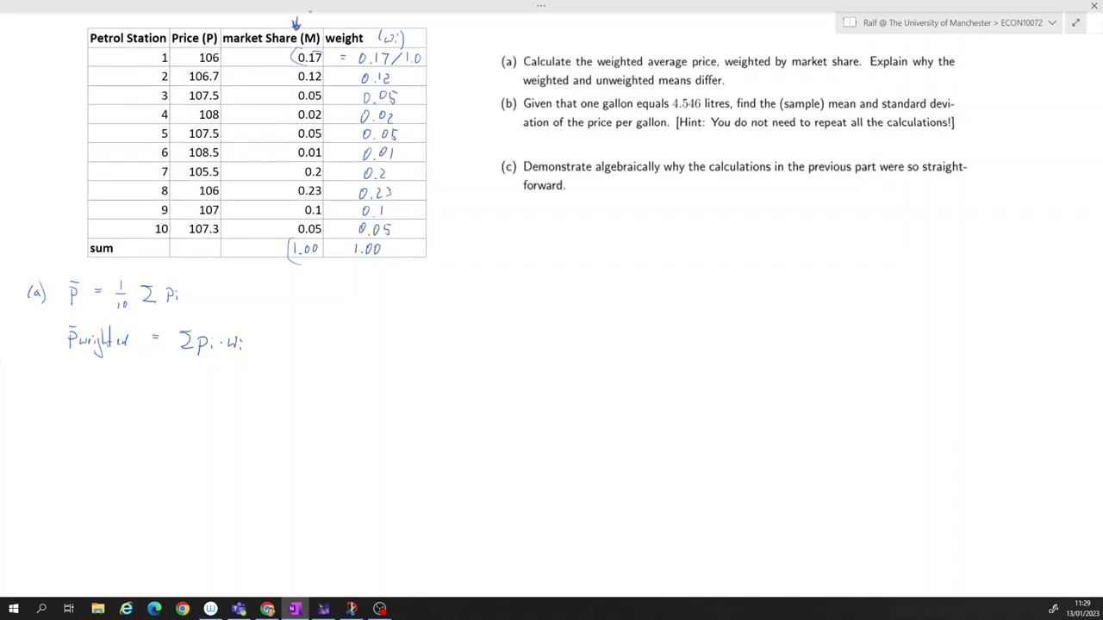
# Draw an extra column beside the weights, running the table's full height, and head it wi·pi
pyautogui.moveTo(431, 27)
pyautogui.mouseDown()
pyautogui.moveTo(479, 27)
pyautogui.moveTo(490, 228)
pyautogui.moveTo(476, 256)
pyautogui.mouseUp()
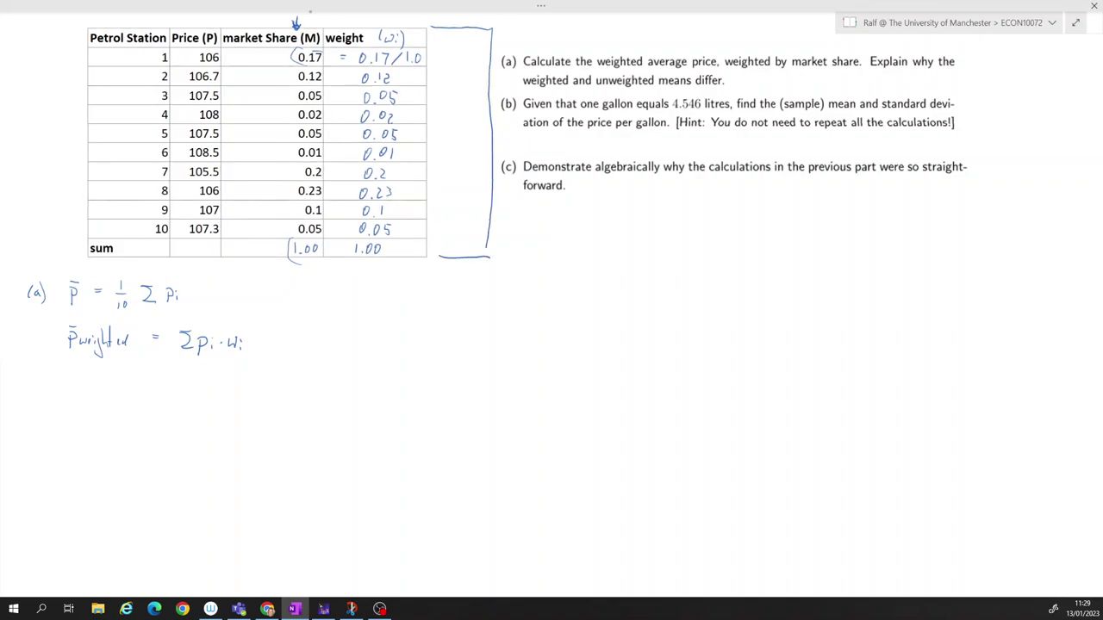
pyautogui.moveTo(428, 50)
pyautogui.mouseDown()
pyautogui.moveTo(489, 50)
pyautogui.moveTo(444, 37)
pyautogui.moveTo(472, 42)
pyautogui.mouseUp()
pyautogui.click(448, 35)
pyautogui.click(456, 39)
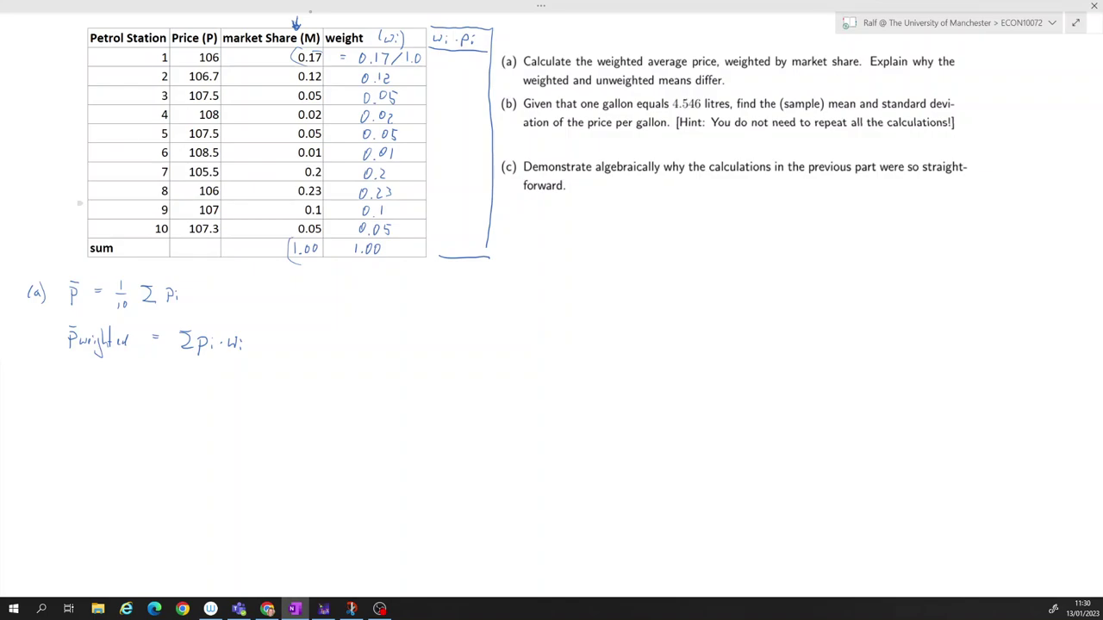
# Write the wi·pi products 10.7 for station 9 and 1.085 for station 6
pyautogui.moveTo(449, 202)
pyautogui.mouseDown()
pyautogui.moveTo(449, 213)
pyautogui.moveTo(455, 204)
pyautogui.moveTo(469, 213)
pyautogui.mouseUp()
pyautogui.click(462, 212)
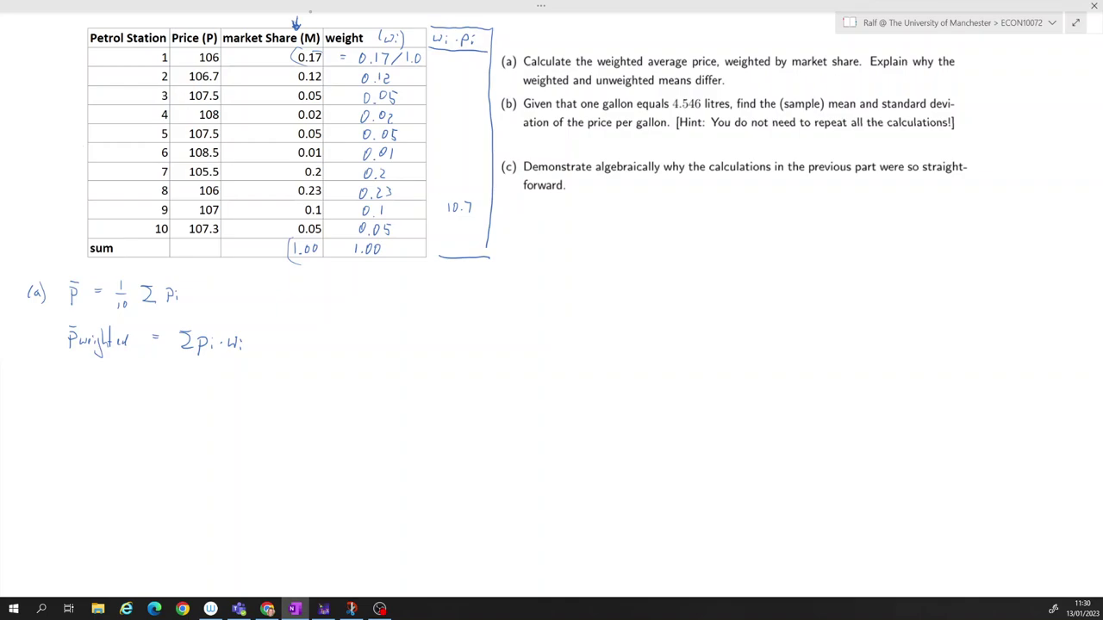
pyautogui.moveTo(457, 145); pyautogui.dragTo(482, 153)
pyautogui.click(463, 153)
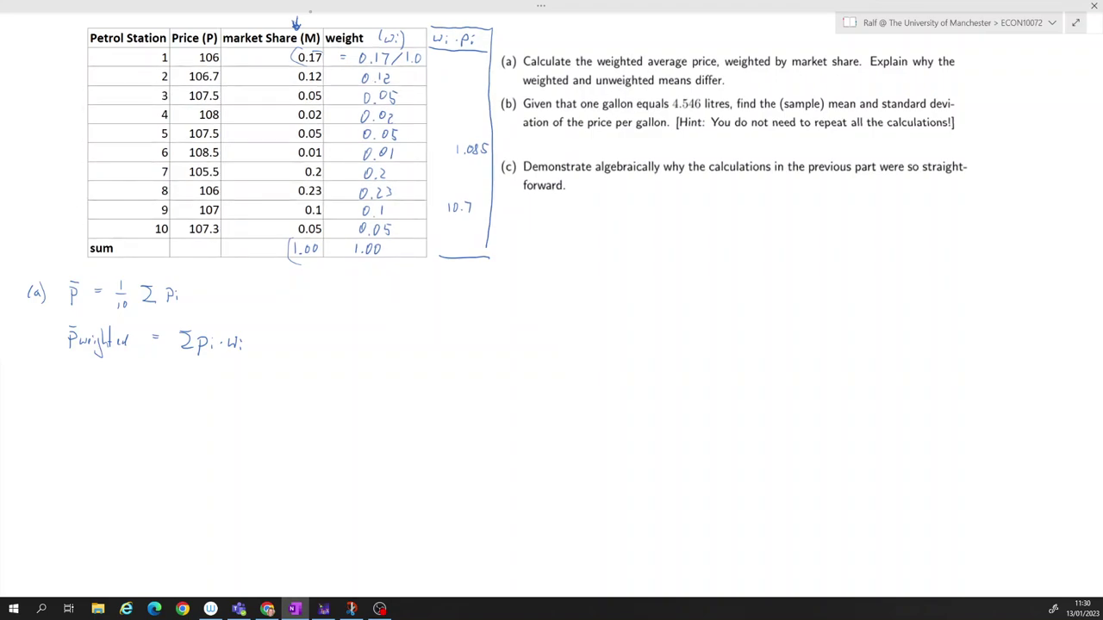
# Put placeholder dots in the wi·pi column for stations 1 to 4
pyautogui.click(456, 62)
pyautogui.click(467, 62)
pyautogui.click(458, 74)
pyautogui.click(467, 75)
pyautogui.click(452, 100)
pyautogui.click(459, 102)
pyautogui.click(452, 120)
pyautogui.click(456, 122)
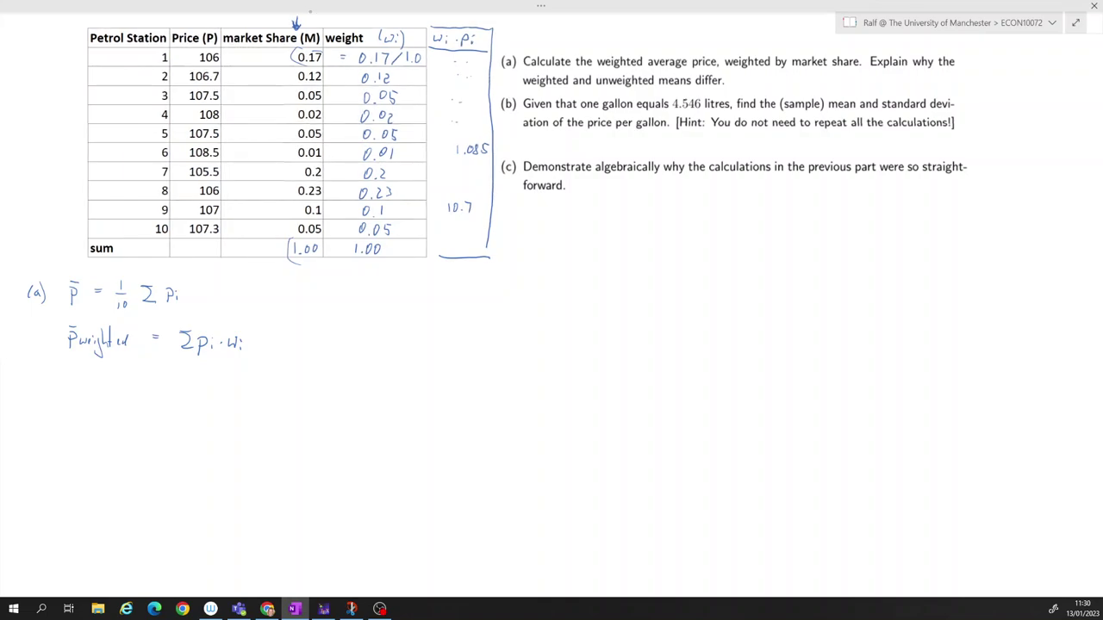
# Draw the sum cell of the wi·pi column, circle the sum row label, and write 106.364 in the cell
pyautogui.moveTo(428, 237); pyautogui.dragTo(489, 237)
pyautogui.moveTo(428, 257); pyautogui.dragTo(439, 257)
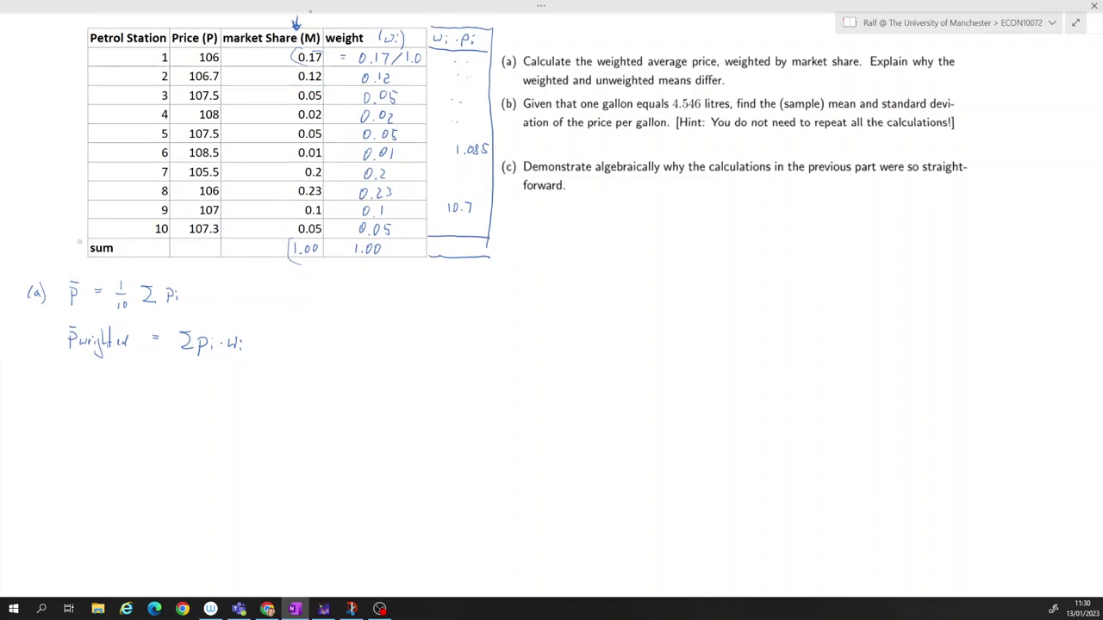
pyautogui.moveTo(80, 244); pyautogui.dragTo(104, 241)
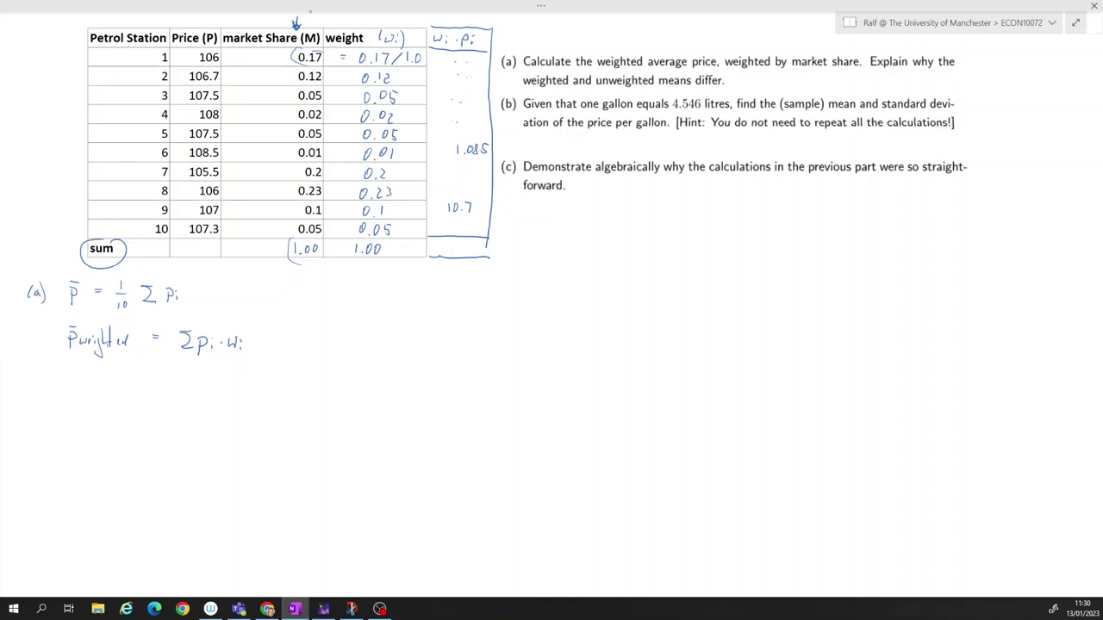
pyautogui.moveTo(433, 244)
pyautogui.mouseDown()
pyautogui.moveTo(433, 253)
pyautogui.moveTo(482, 253)
pyautogui.mouseUp()
pyautogui.click(453, 251)
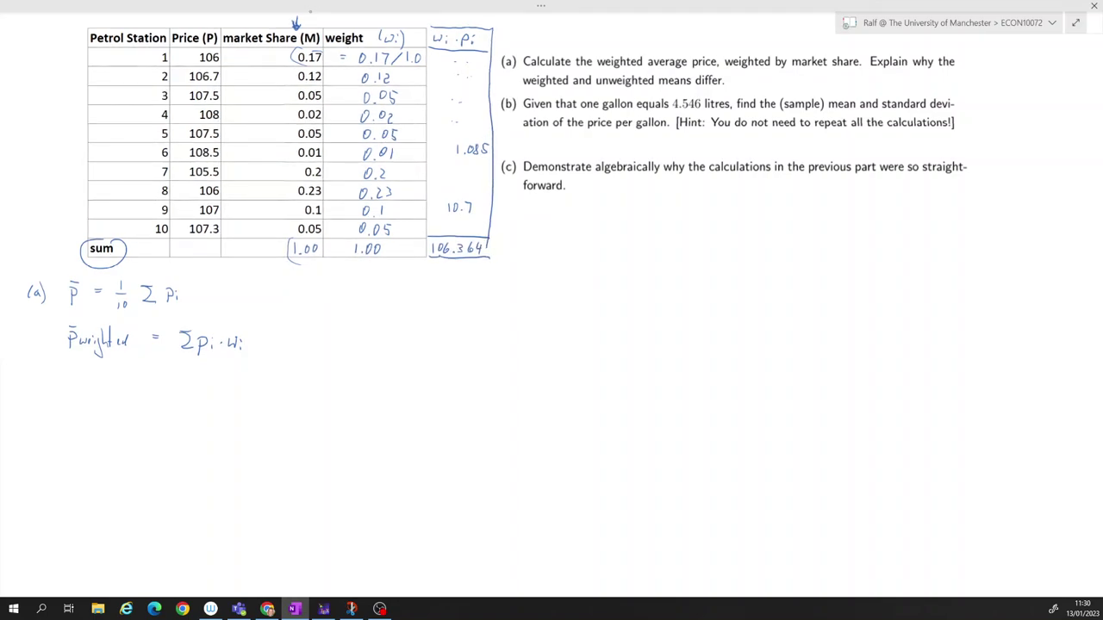